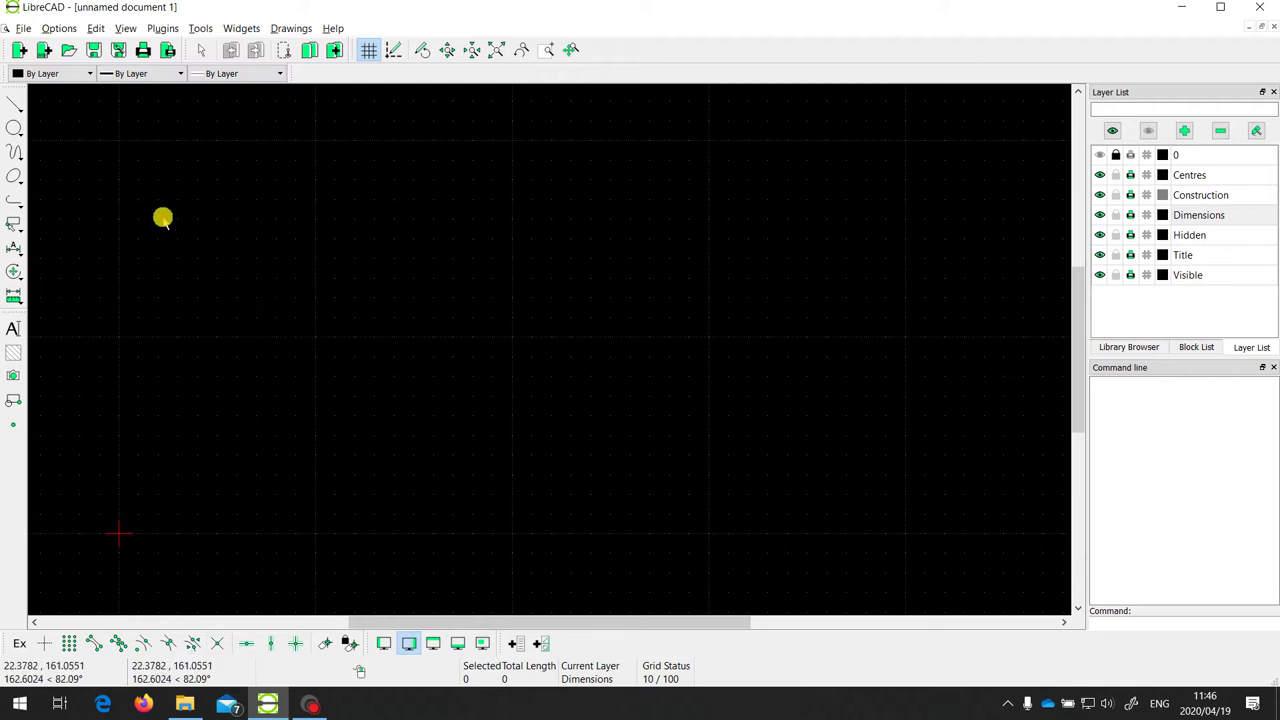
# Step: Draw two connected lines with grid snapping, from the origin 0,0 to 200,200 and on to 300,100
pyautogui.click(14, 104)
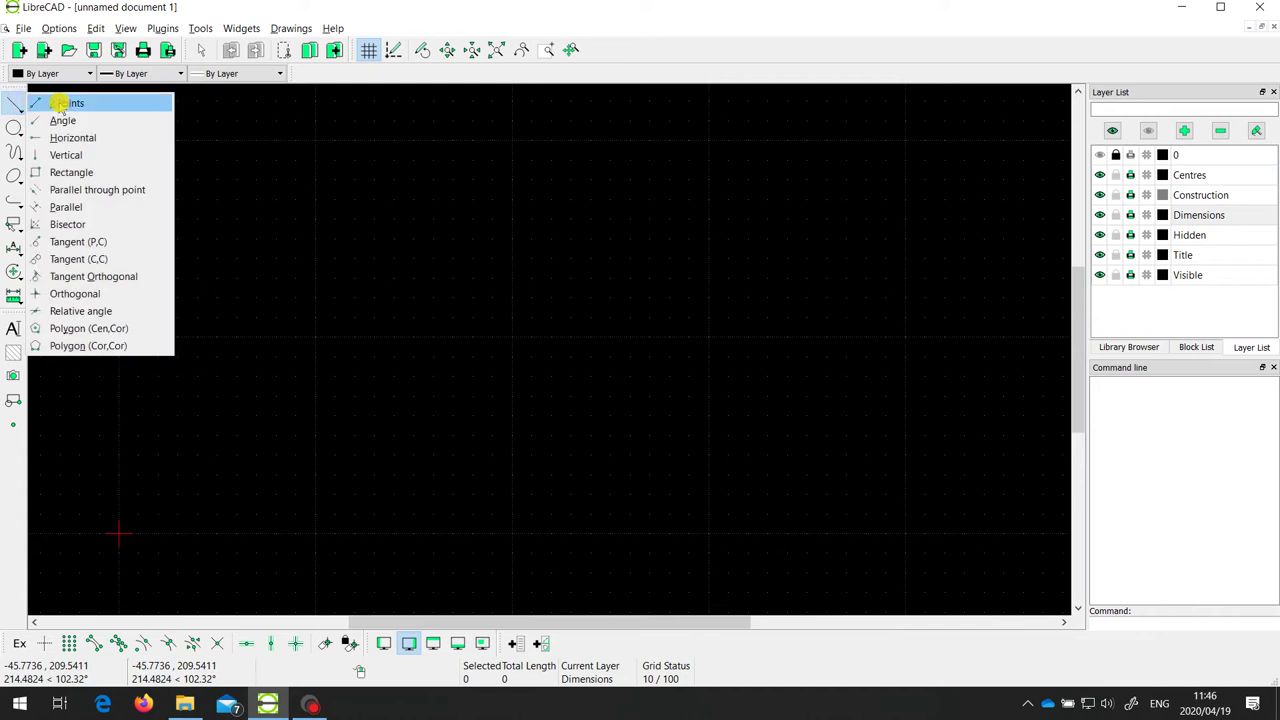
pyautogui.click(60, 103)
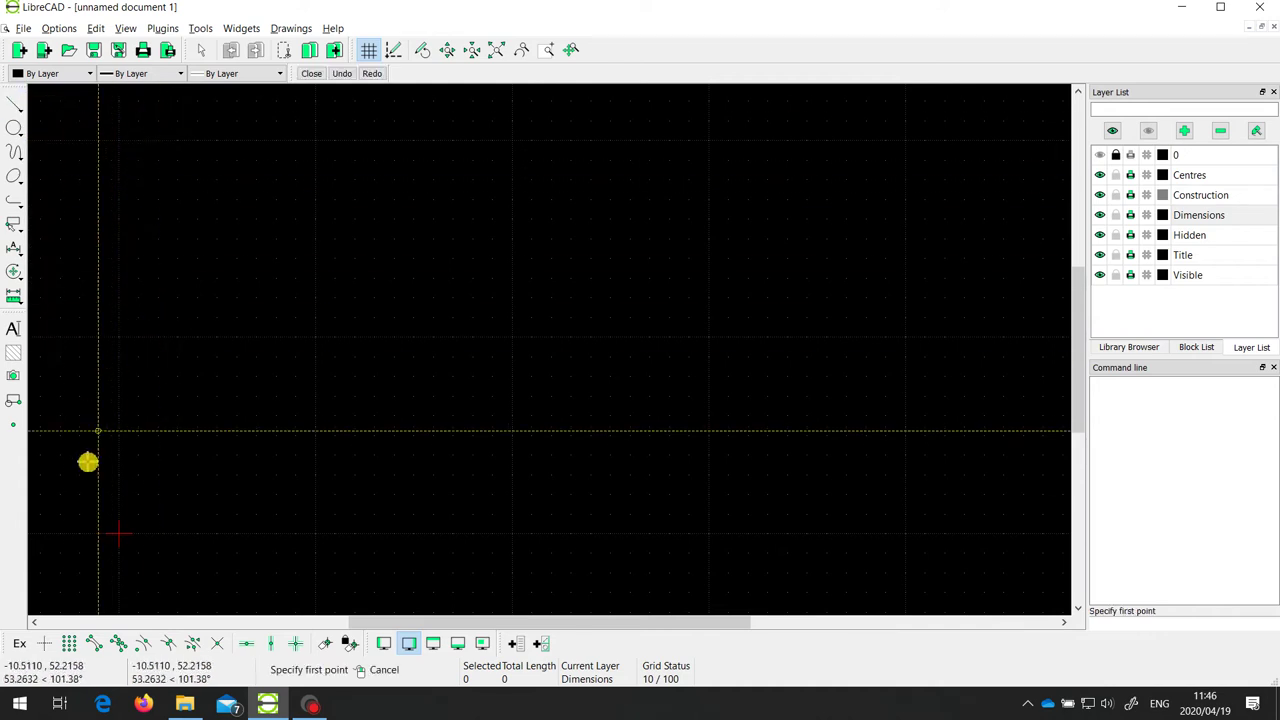
pyautogui.click(69, 643)
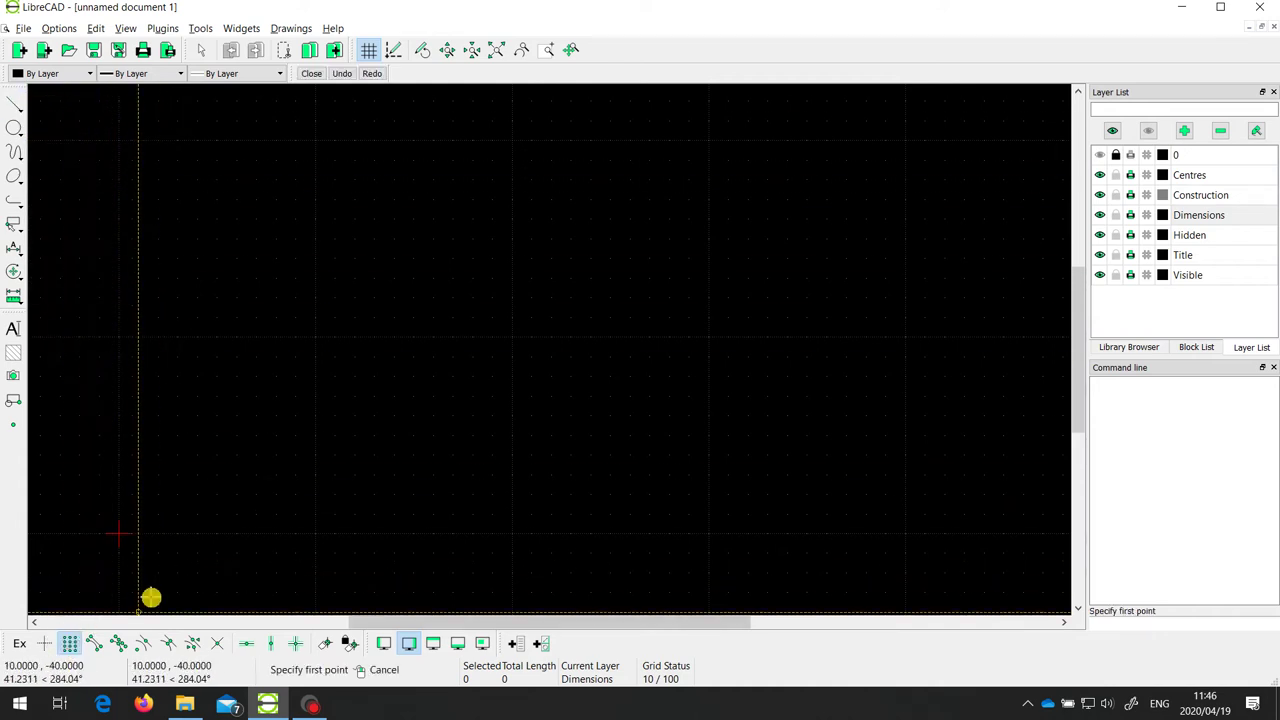
pyautogui.click(125, 540)
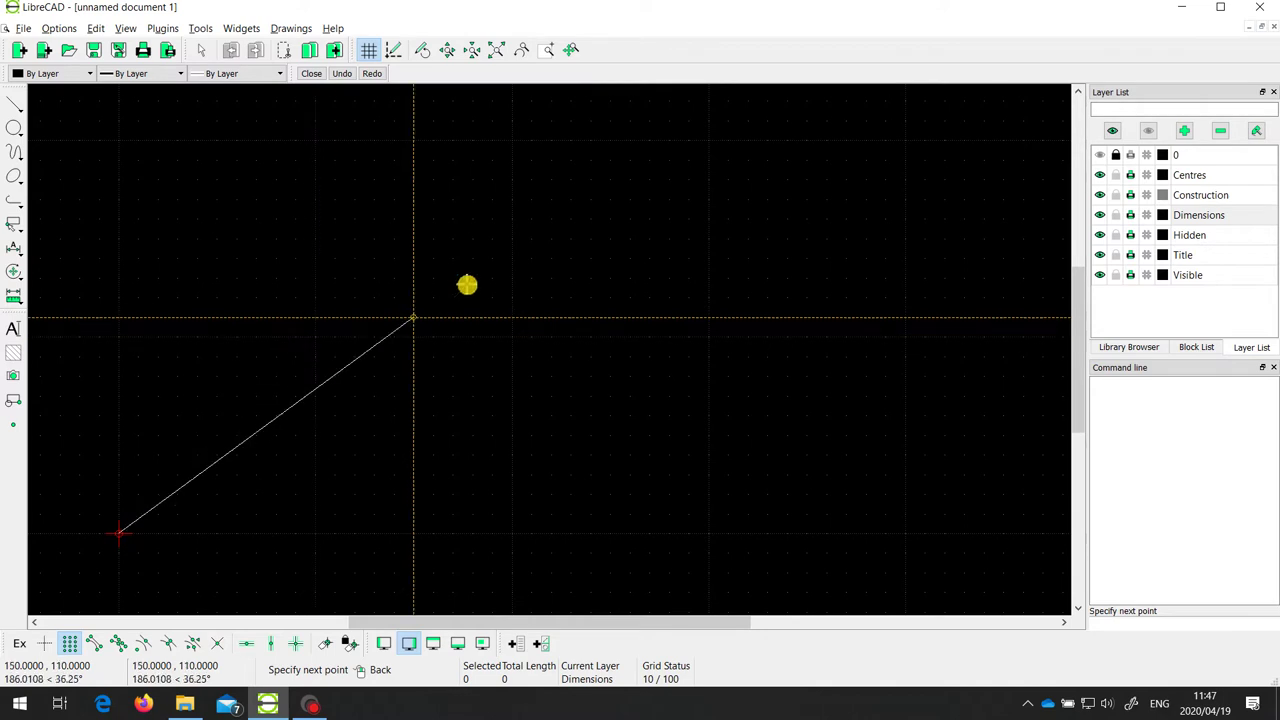
pyautogui.click(510, 144)
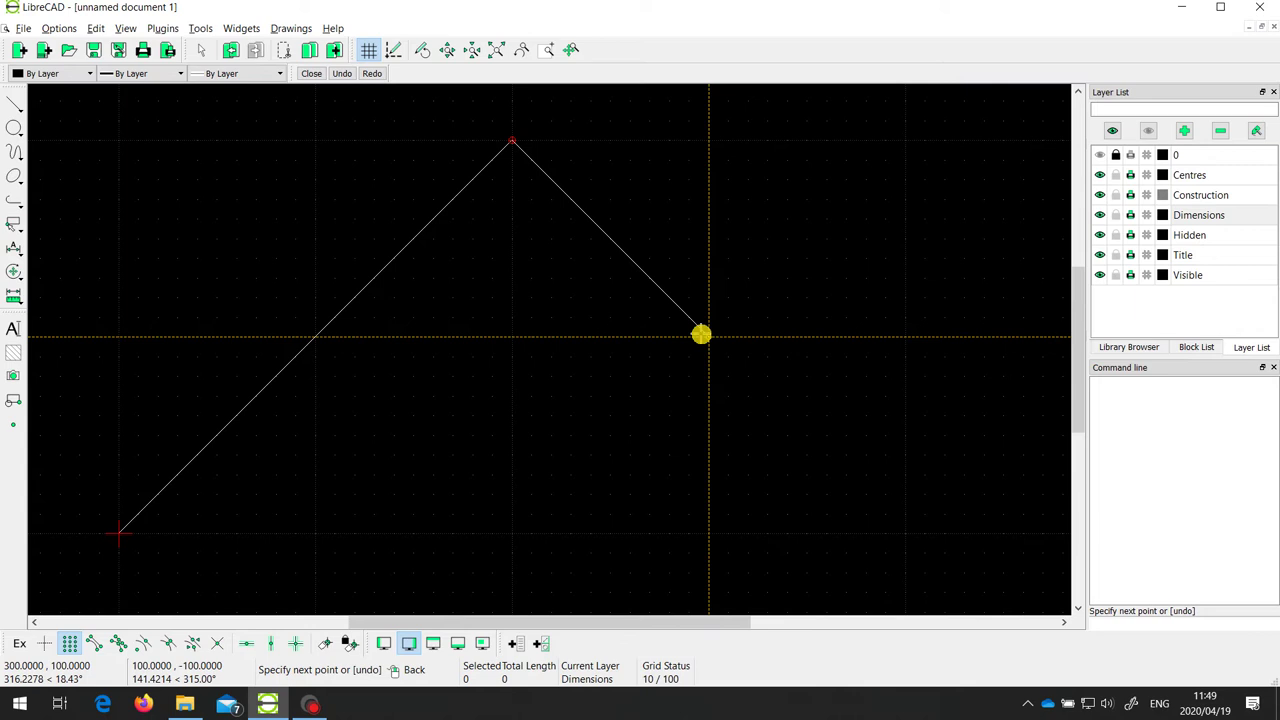
pyautogui.click(708, 337)
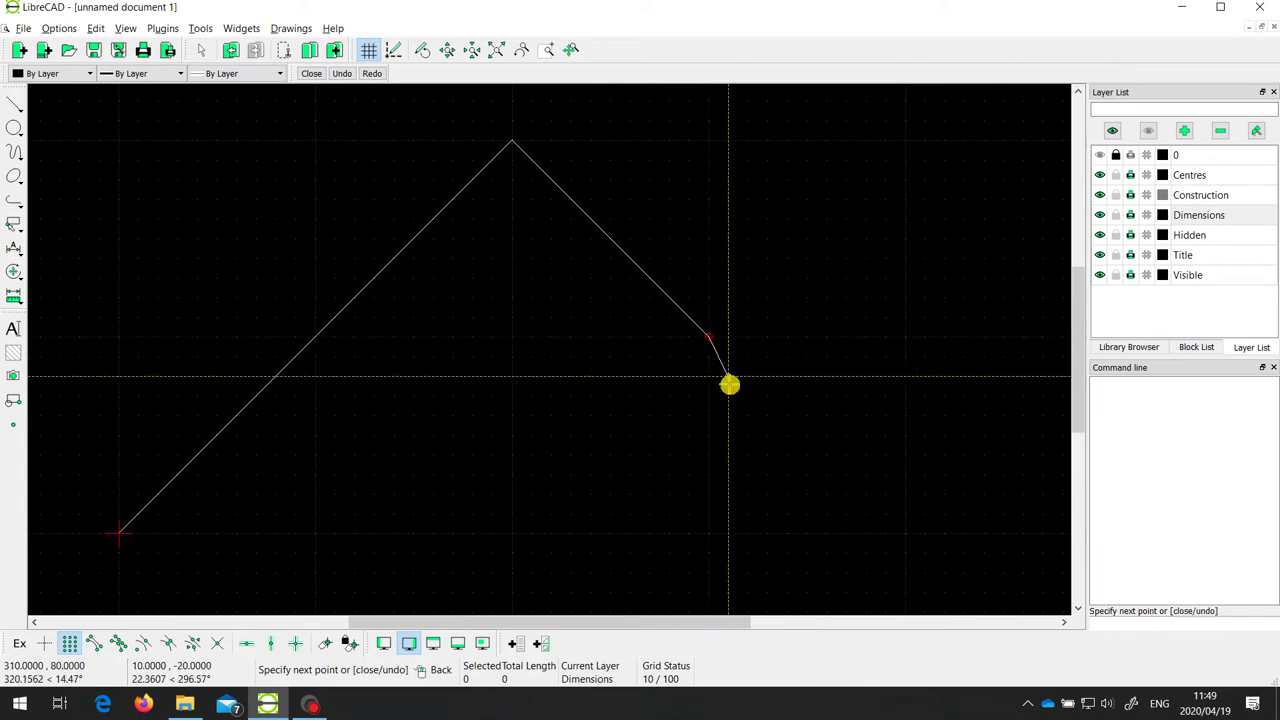
pyautogui.rightClick(729, 385)
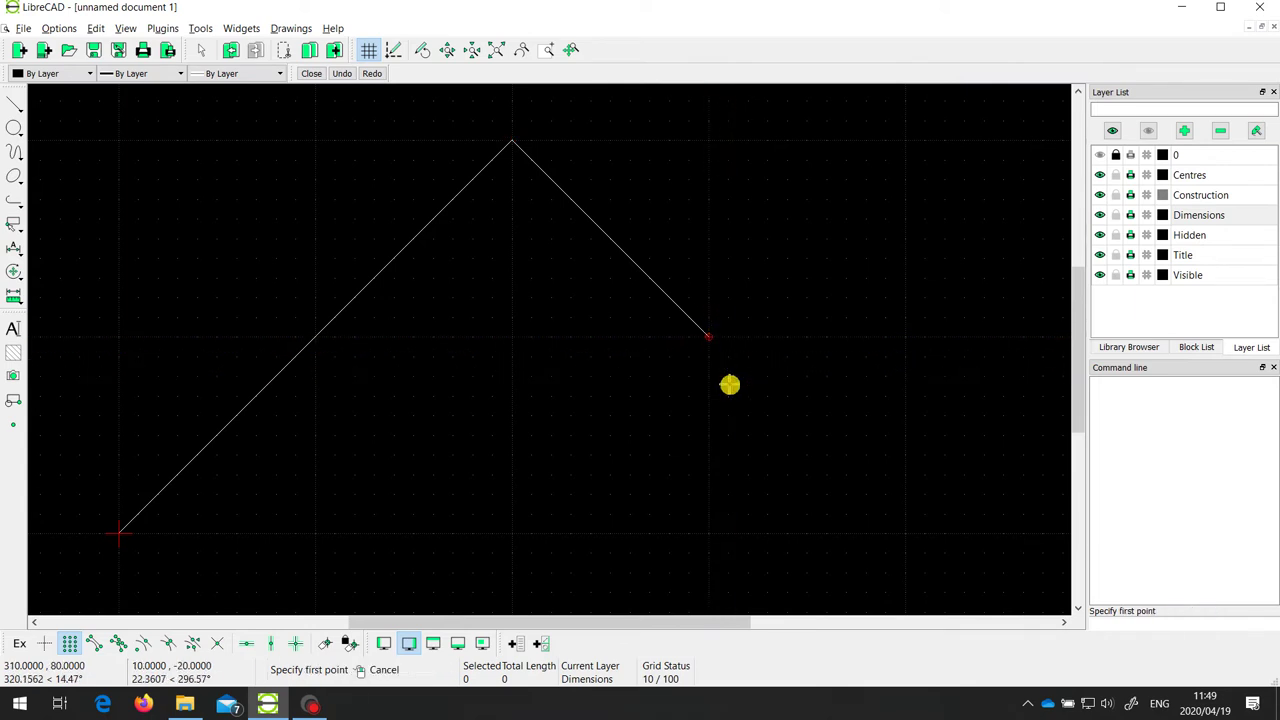
pyautogui.rightClick(729, 384)
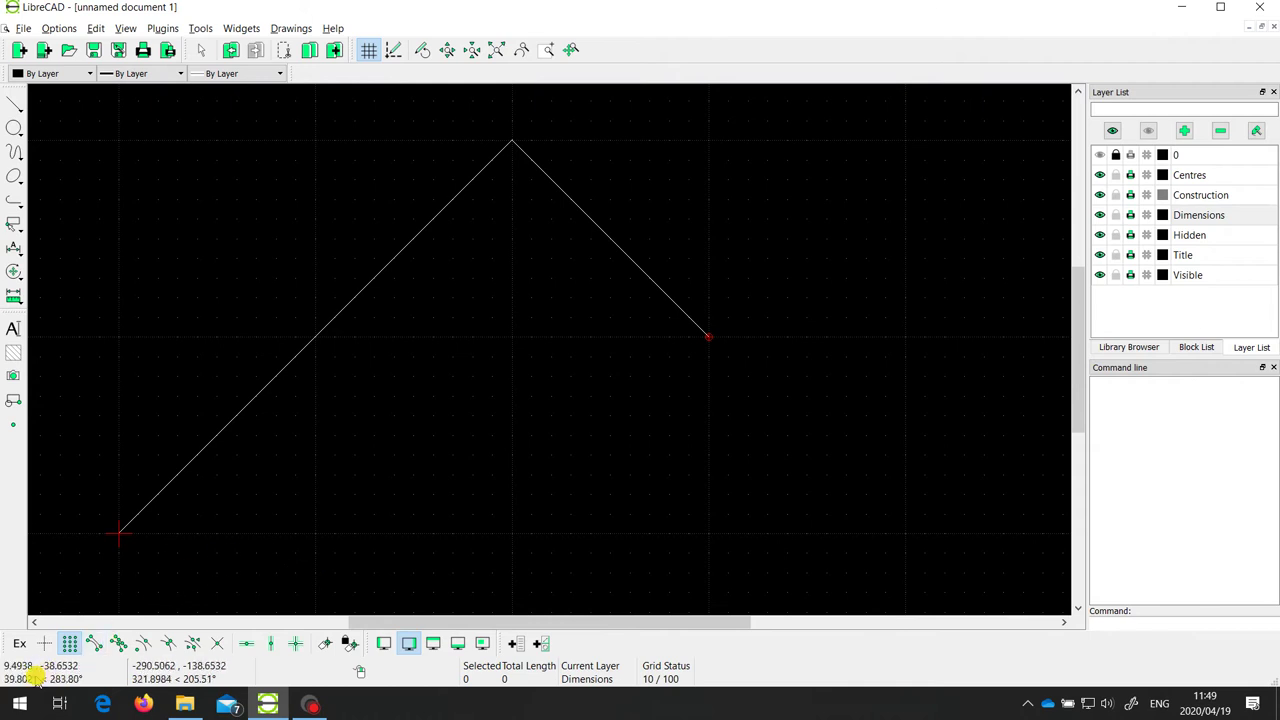
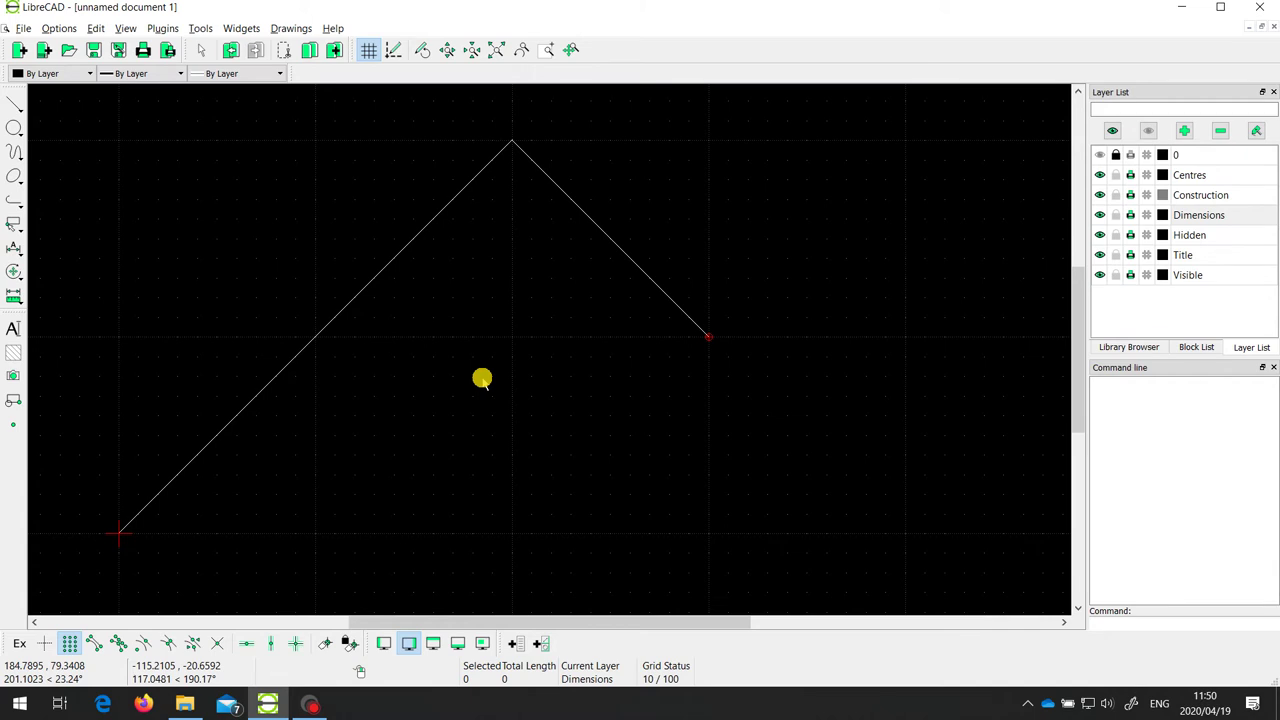
# Step: Replace grid snapping with endpoint snapping and draw a line from the endpoint at 300,100 to the absolute coordinate 100,0
pyautogui.click(70, 641)
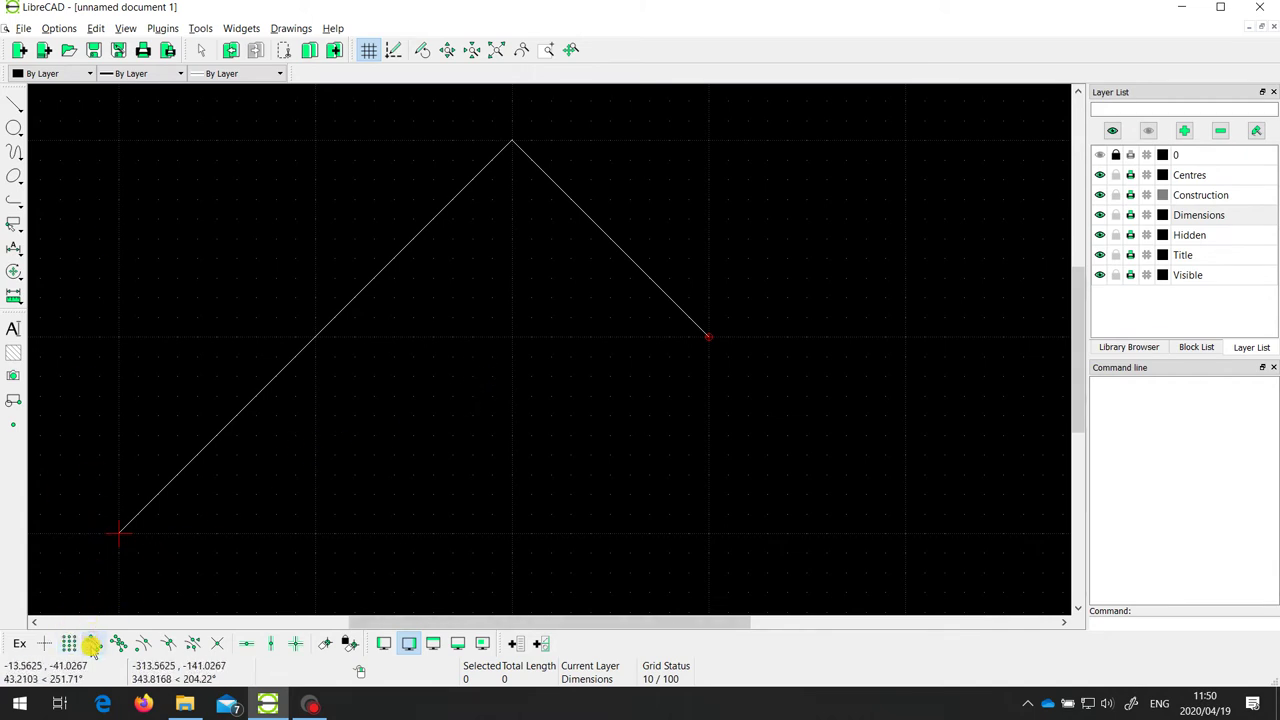
pyautogui.click(92, 643)
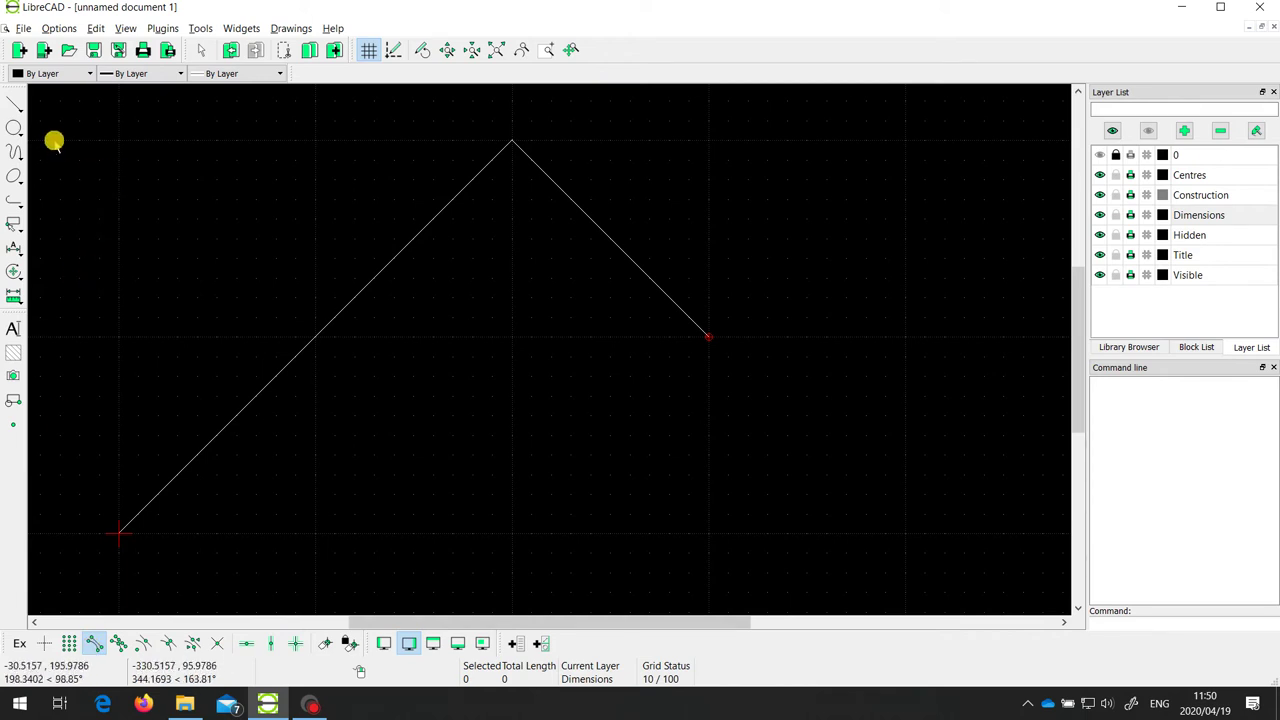
pyautogui.click(14, 104)
pyautogui.click(66, 99)
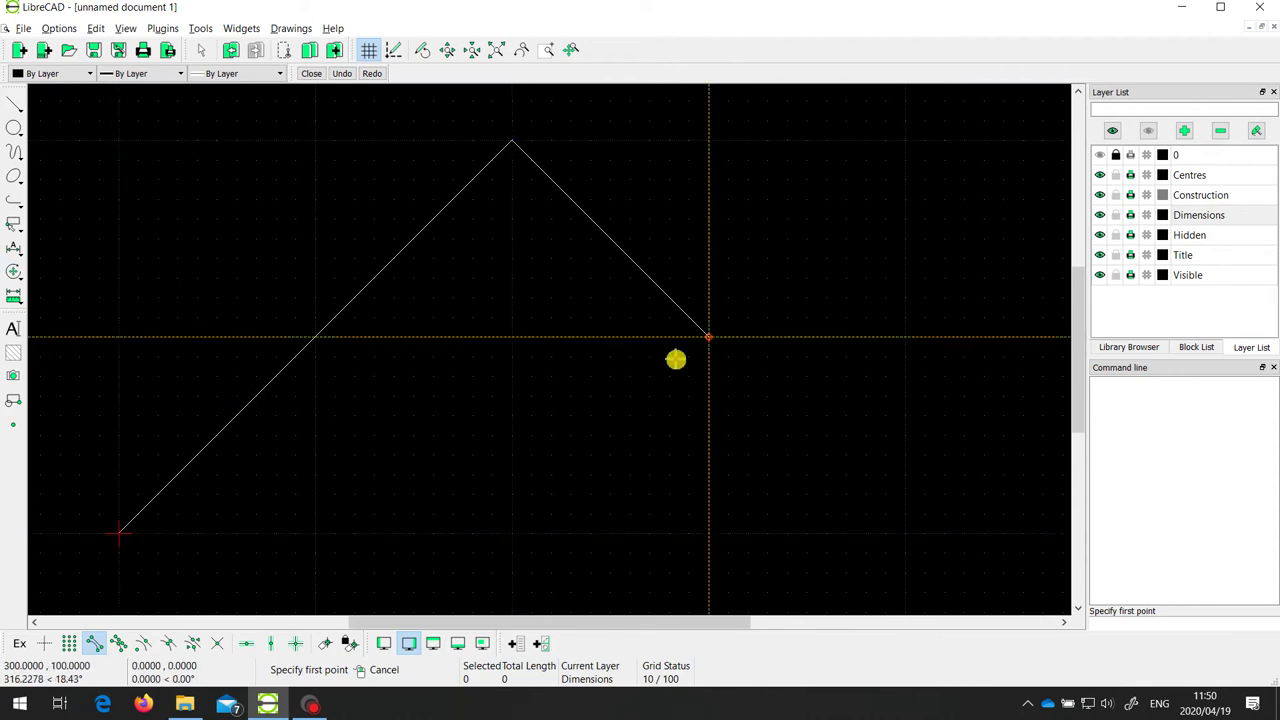
pyautogui.click(675, 359)
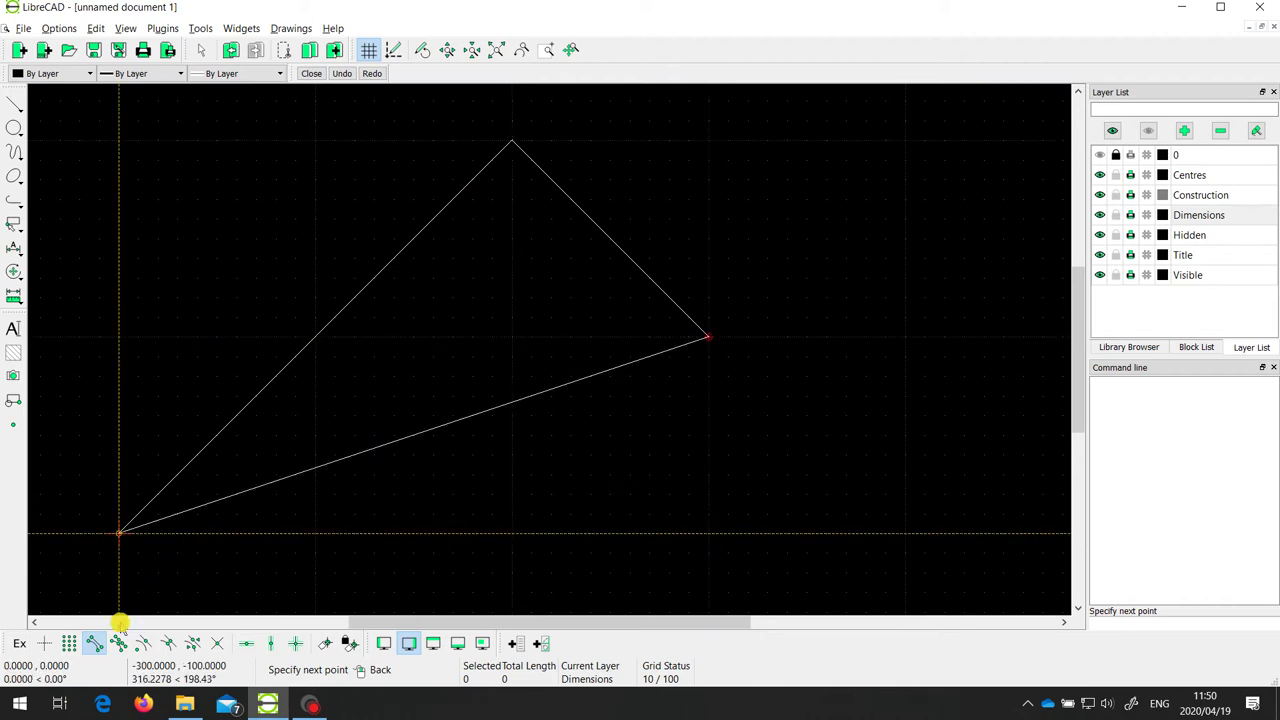
pyautogui.click(92, 643)
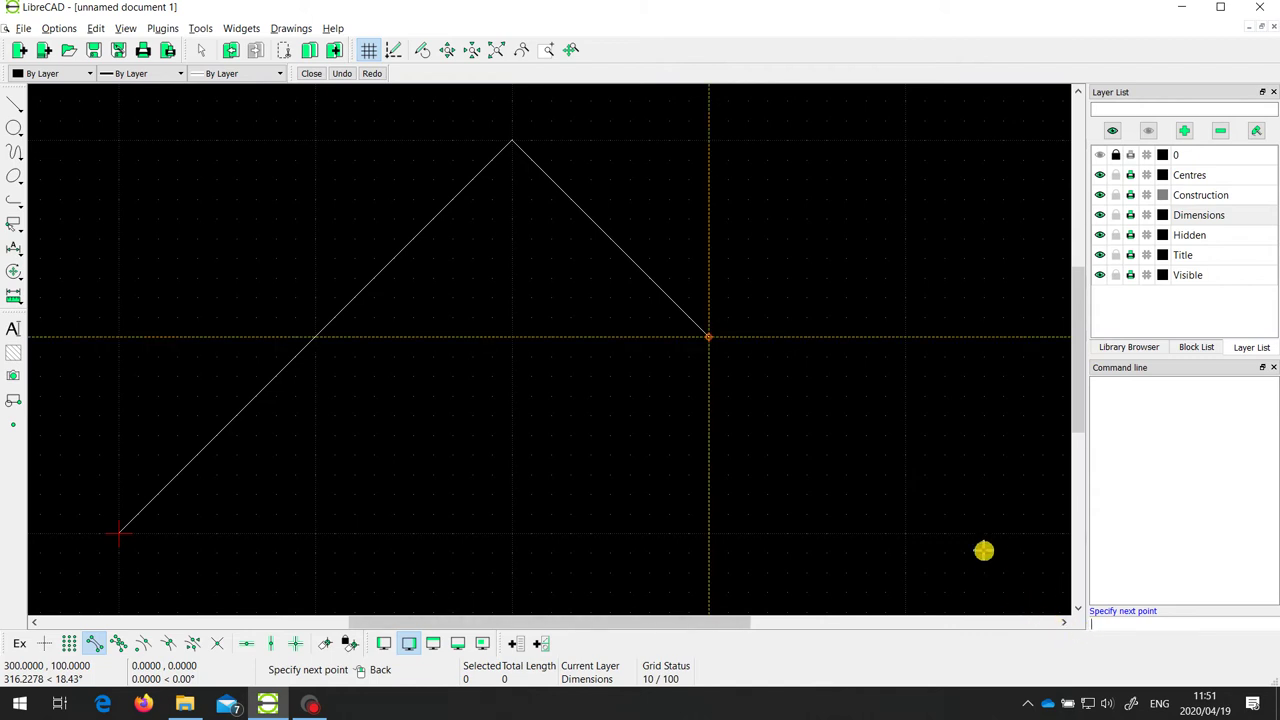
pyautogui.write('100,0')
pyautogui.press('Return')
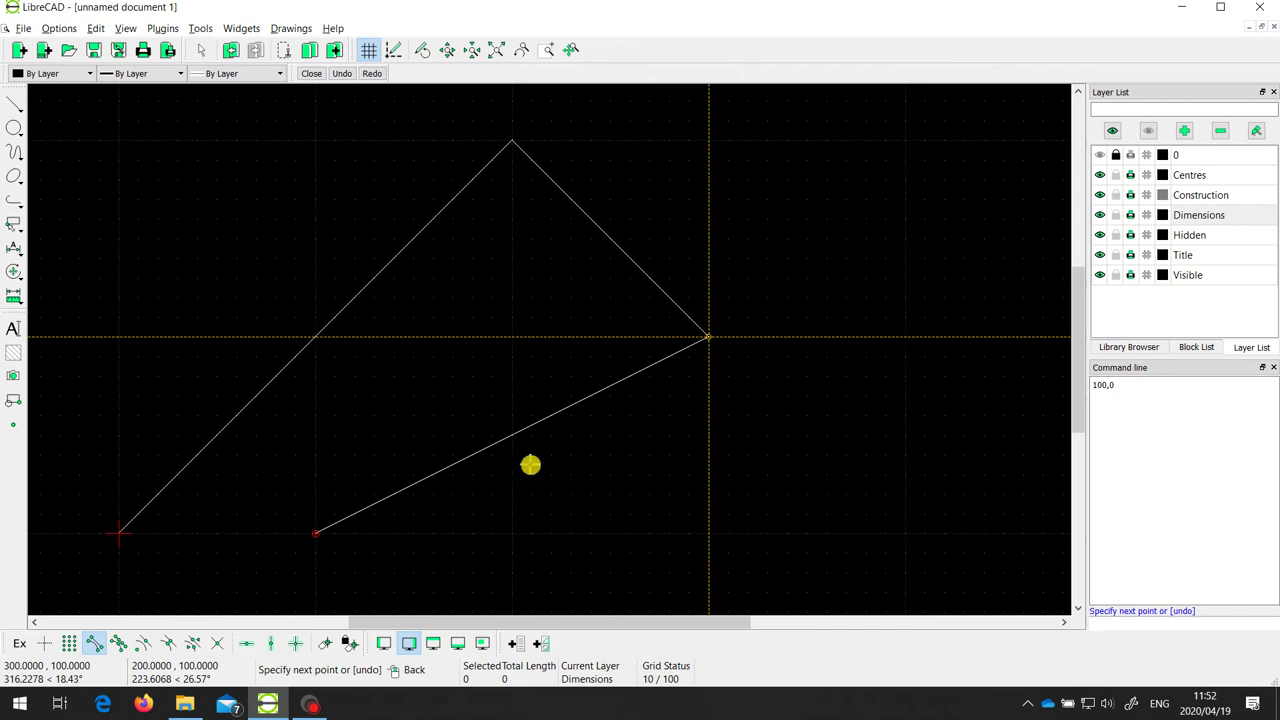
pyautogui.rightClick(530, 464)
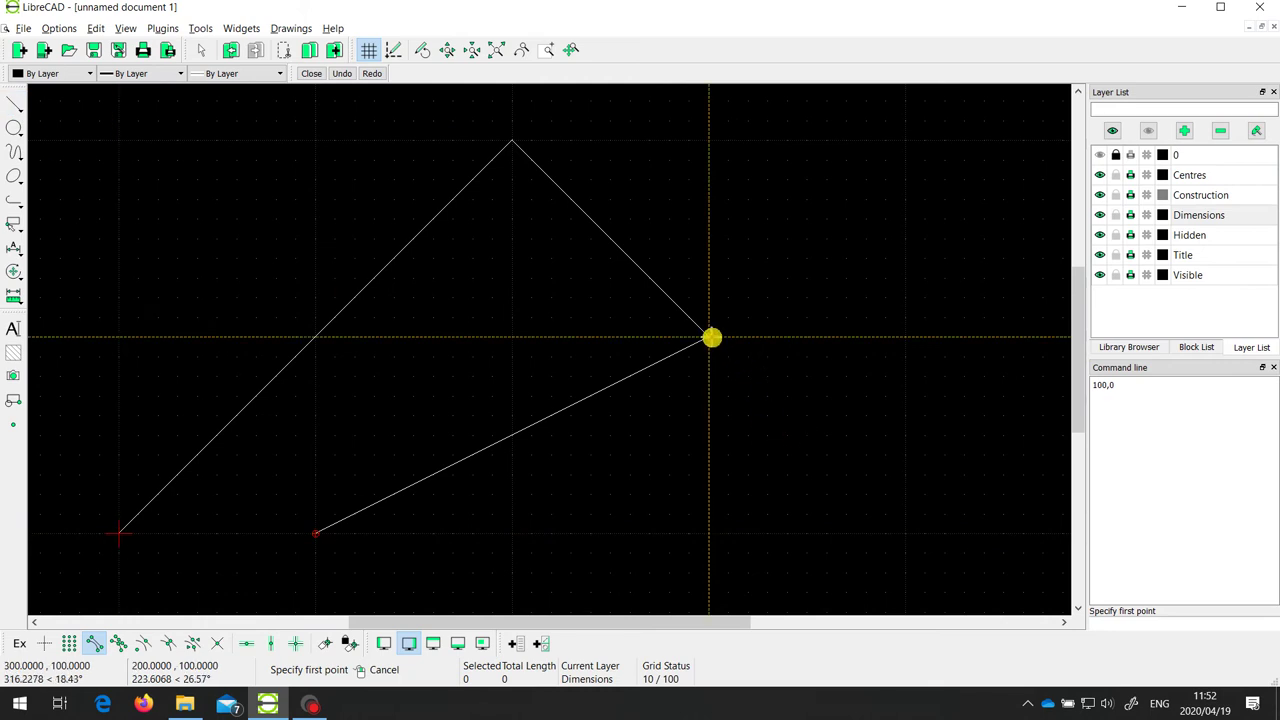
pyautogui.click(708, 337)
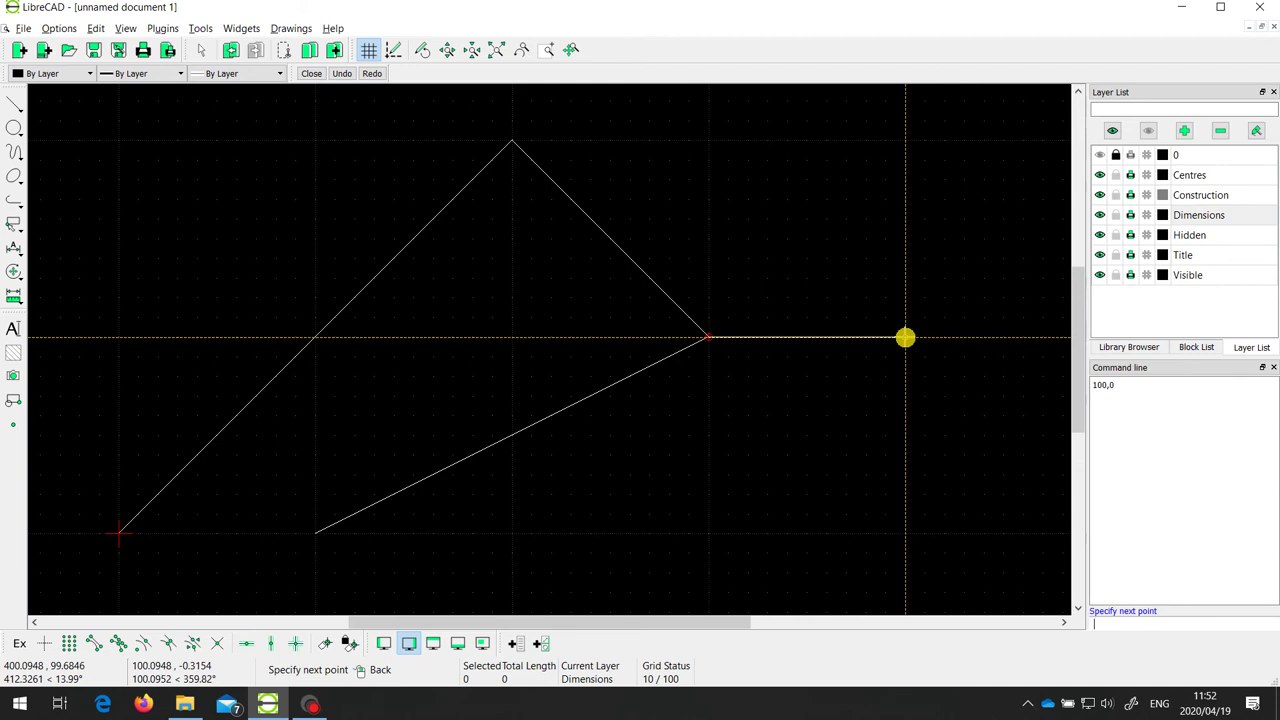
pyautogui.write('@100,0')
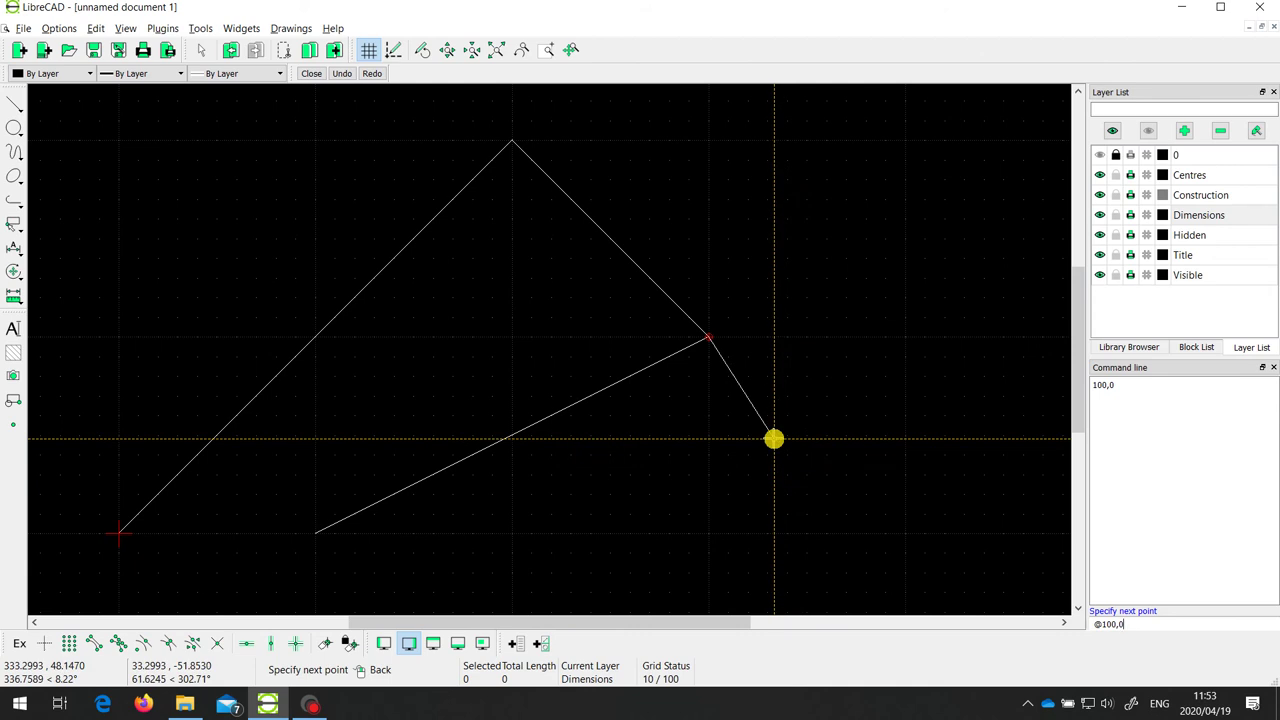
pyautogui.press('Return')
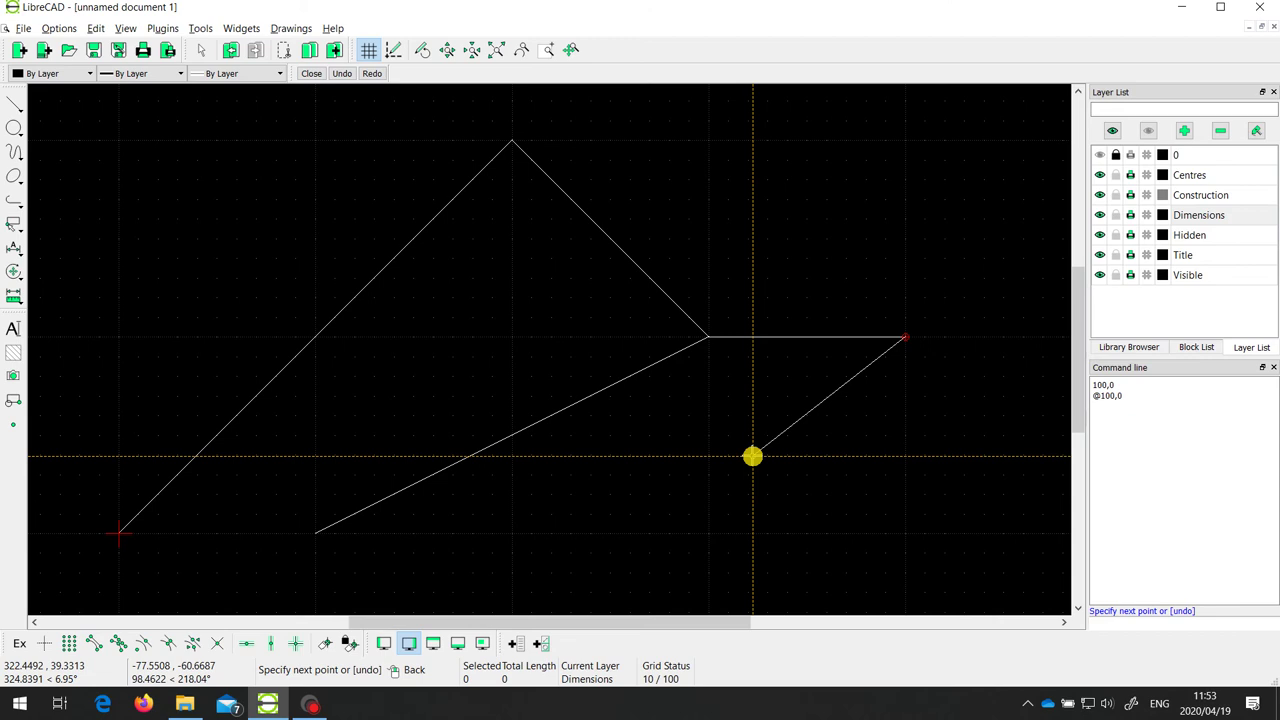
pyautogui.write('@0,100')
pyautogui.press('Return')
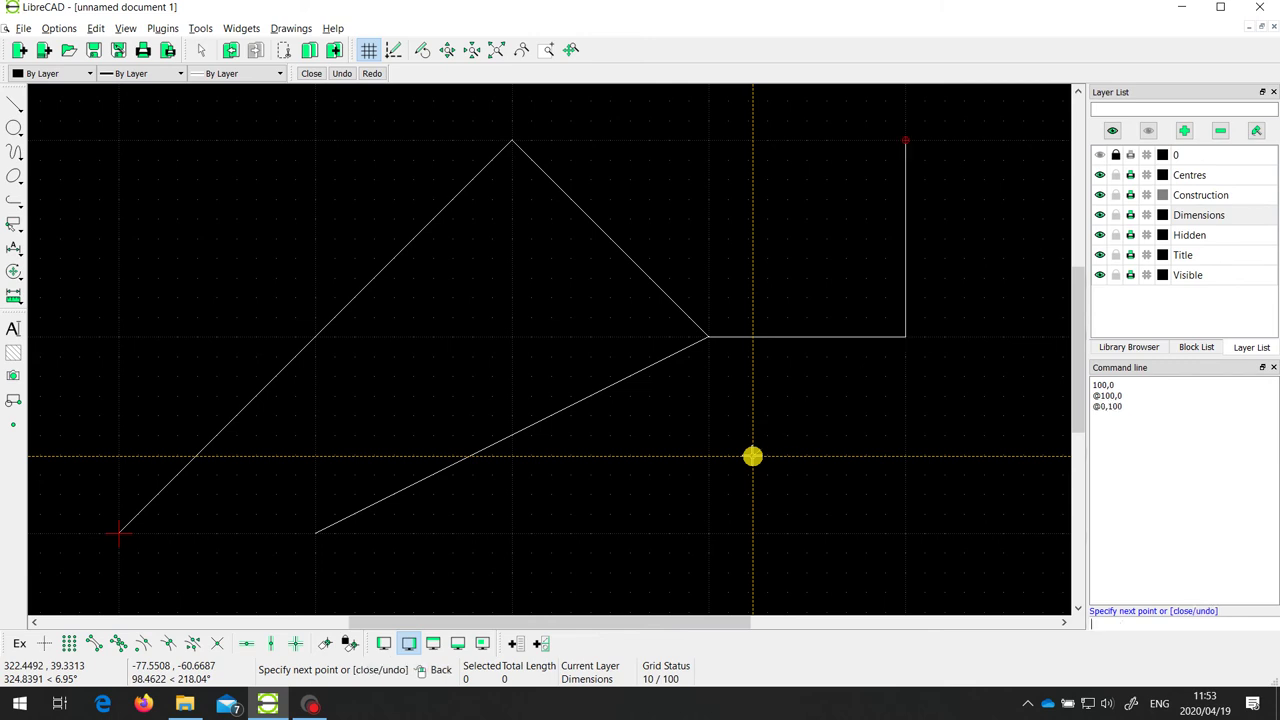
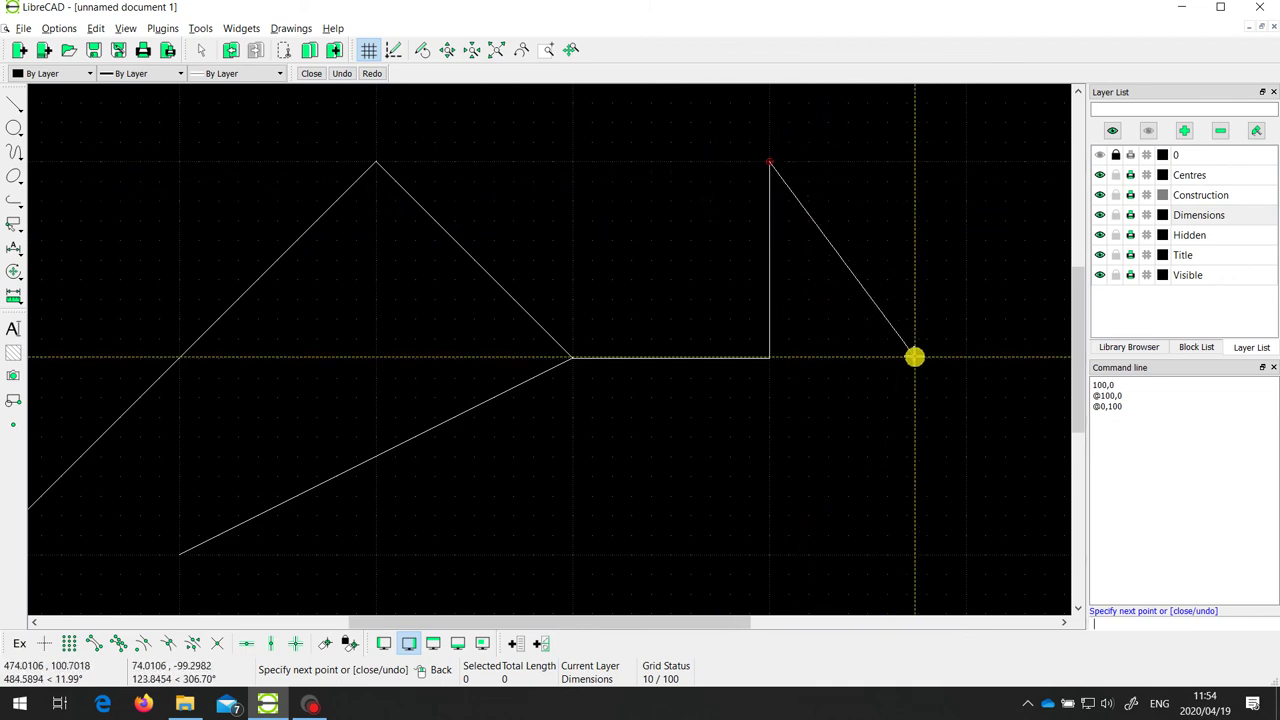
pyautogui.write('@100')
pyautogui.write('<')
pyautogui.write('-30')
pyautogui.press('Return')
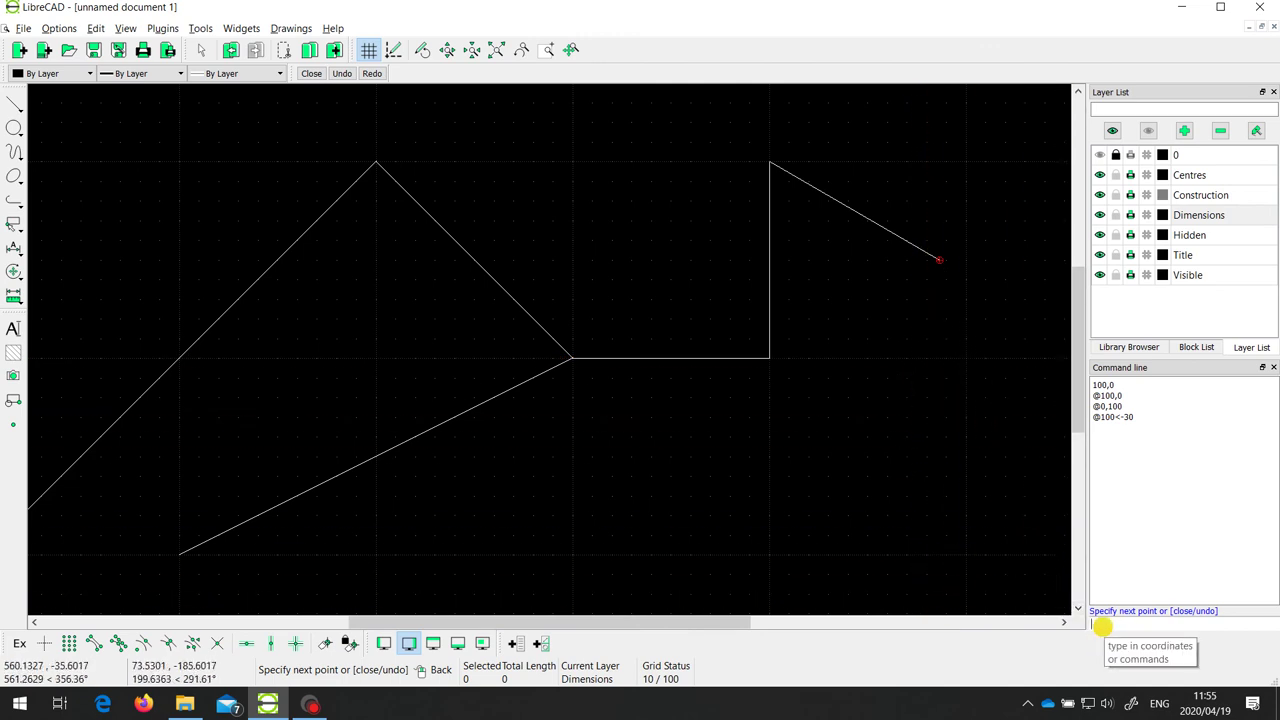
pyautogui.click(1152, 627)
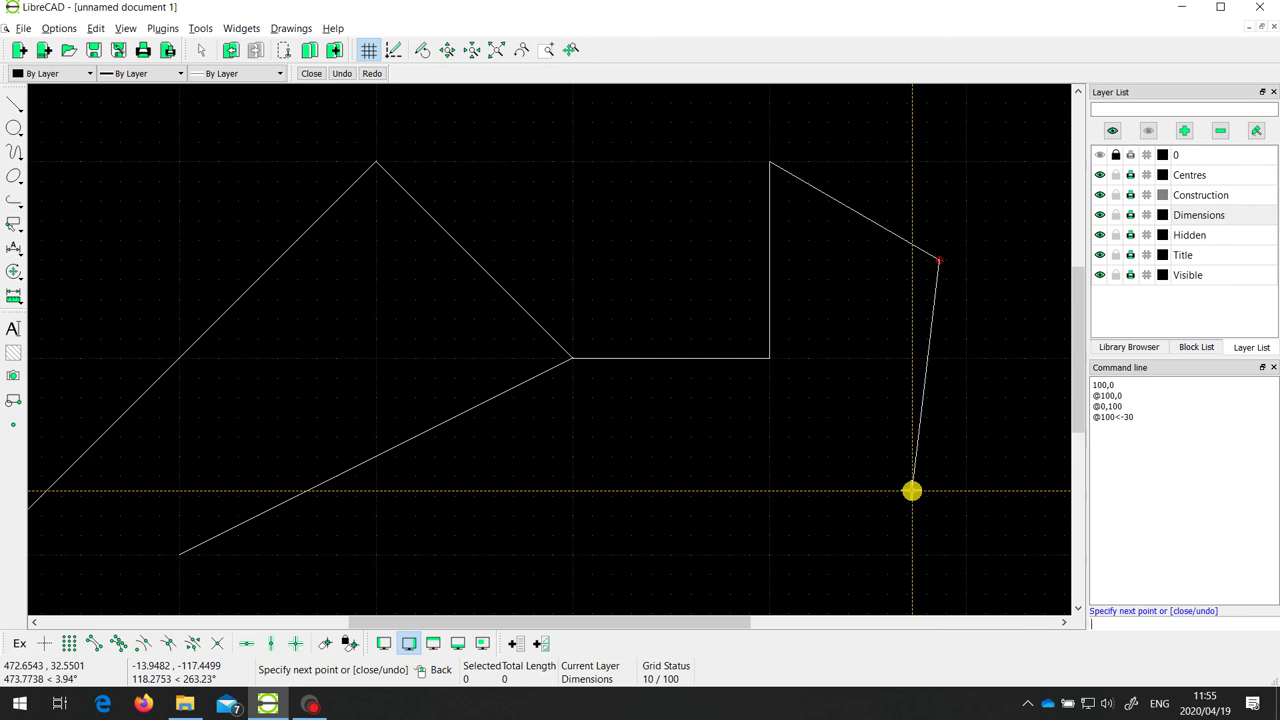
pyautogui.rightClick(911, 490)
pyautogui.rightClick(911, 490)
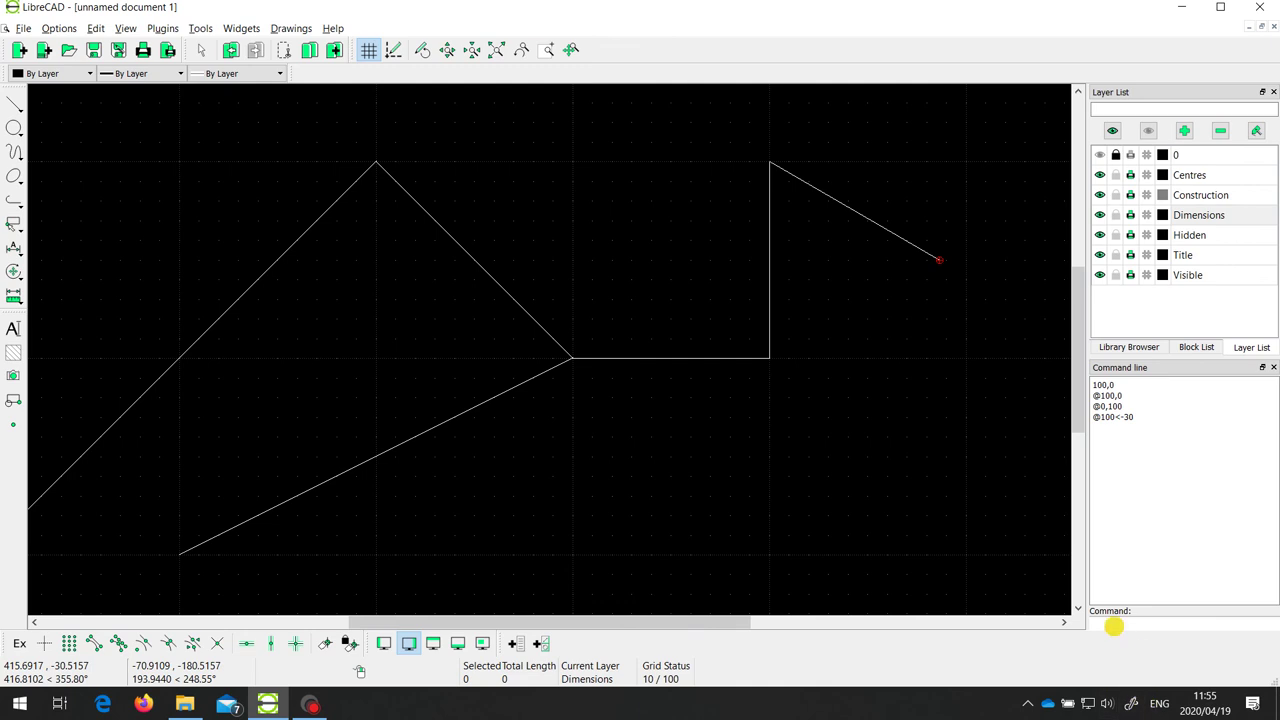
# Step: Start a line by the command li at the last point using @0,0 and draw it to the relative coordinate @-100,-100
pyautogui.click(1113, 623)
pyautogui.write('li')
pyautogui.press('Return')
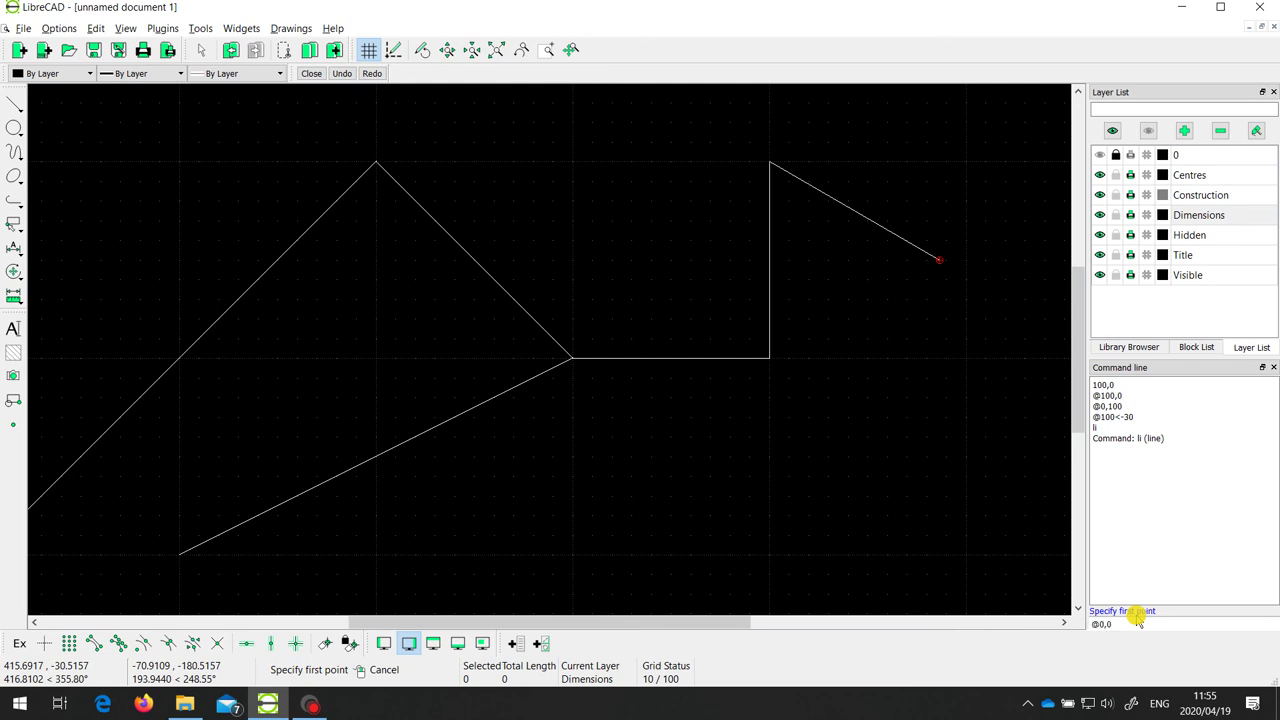
pyautogui.press('Return')
pyautogui.write('@')
pyautogui.write('-11')
pyautogui.write('00')
pyautogui.write(',-100')
pyautogui.press('Return')
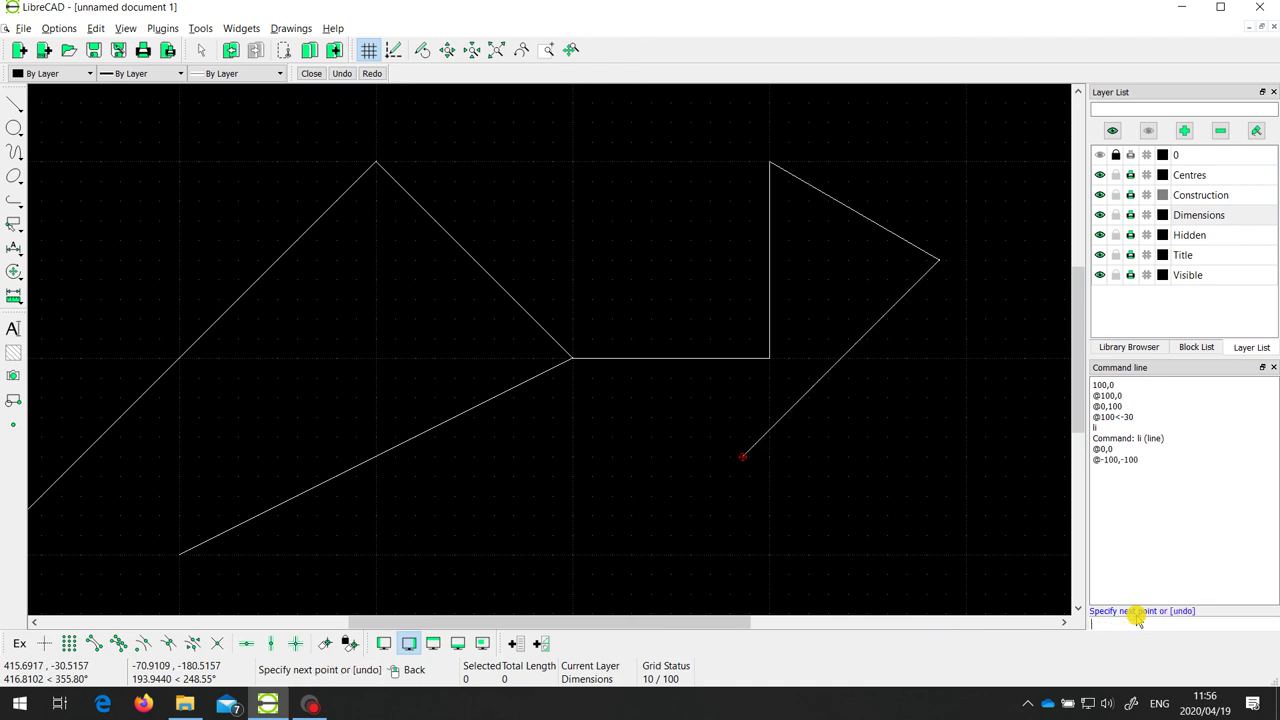